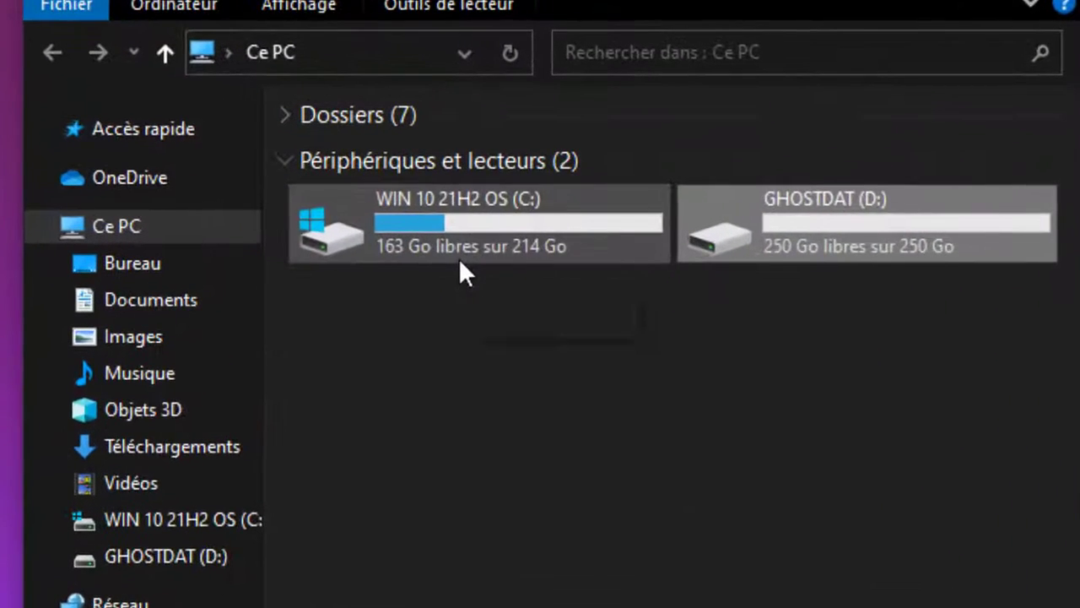
Check the WIN 10 21H2 OS (C:) and GHOSTDAT (D:) drives in Ce PC, and close the window
left_click(504, 238)
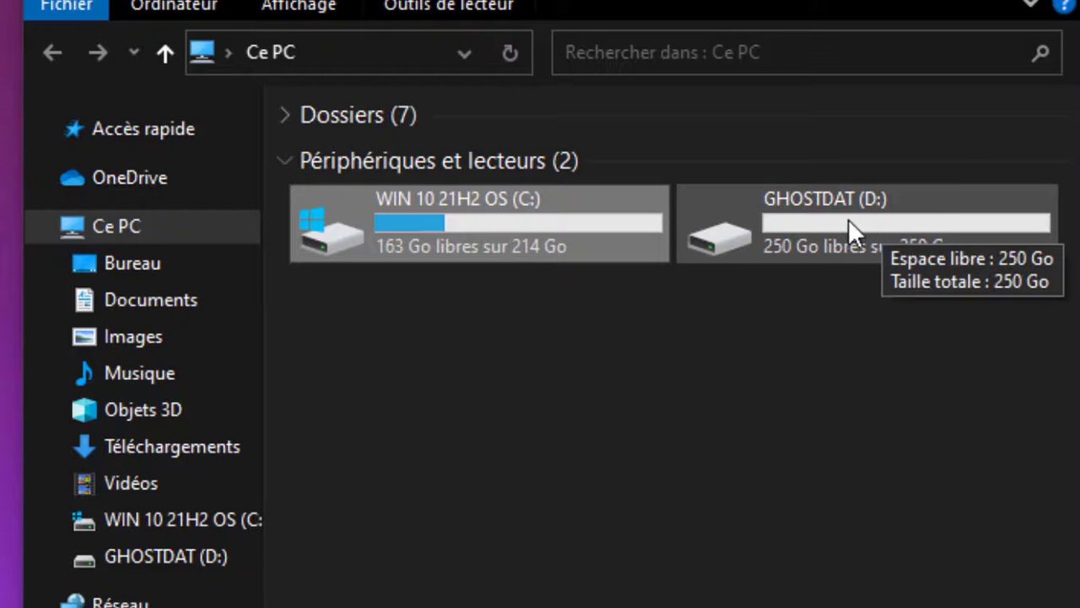
left_click(841, 240)
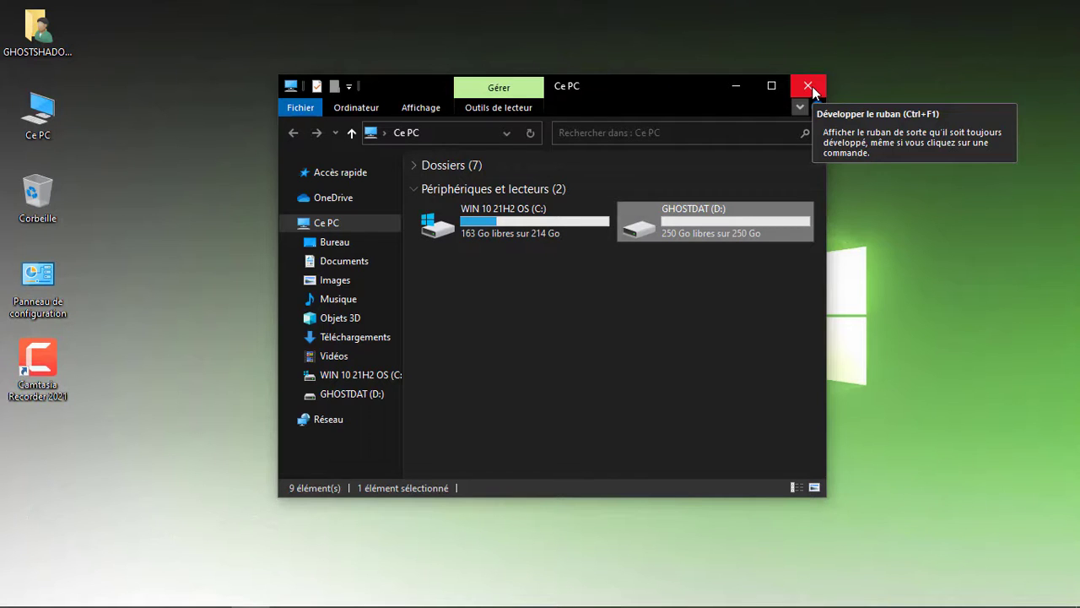
left_click(808, 87)
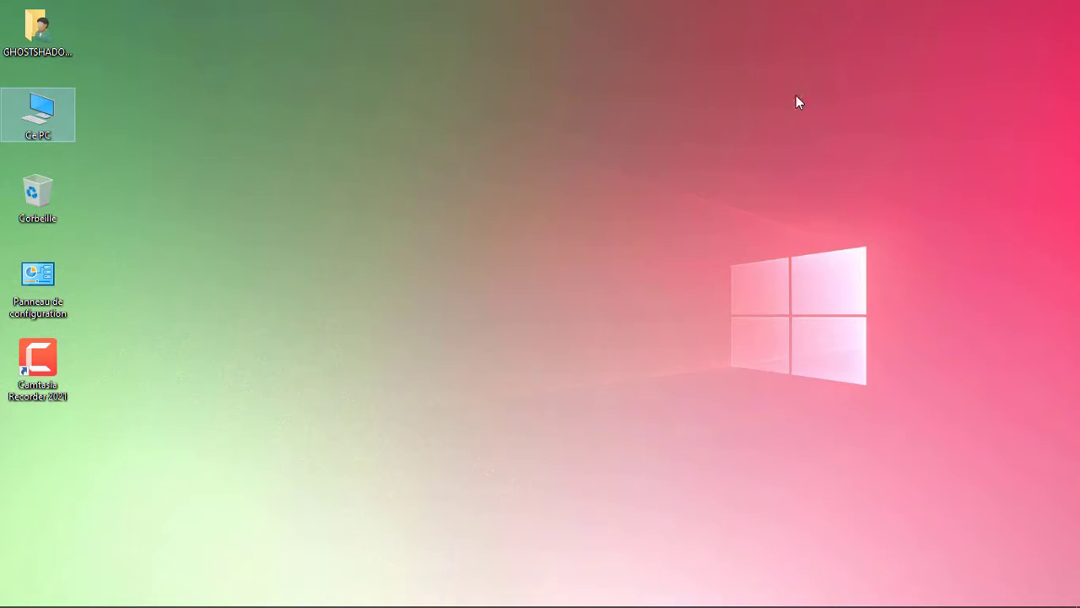
Open Computer Management for this PC, move its window clear of the desktop icons, and show Gestion des disques
right_click(39, 118)
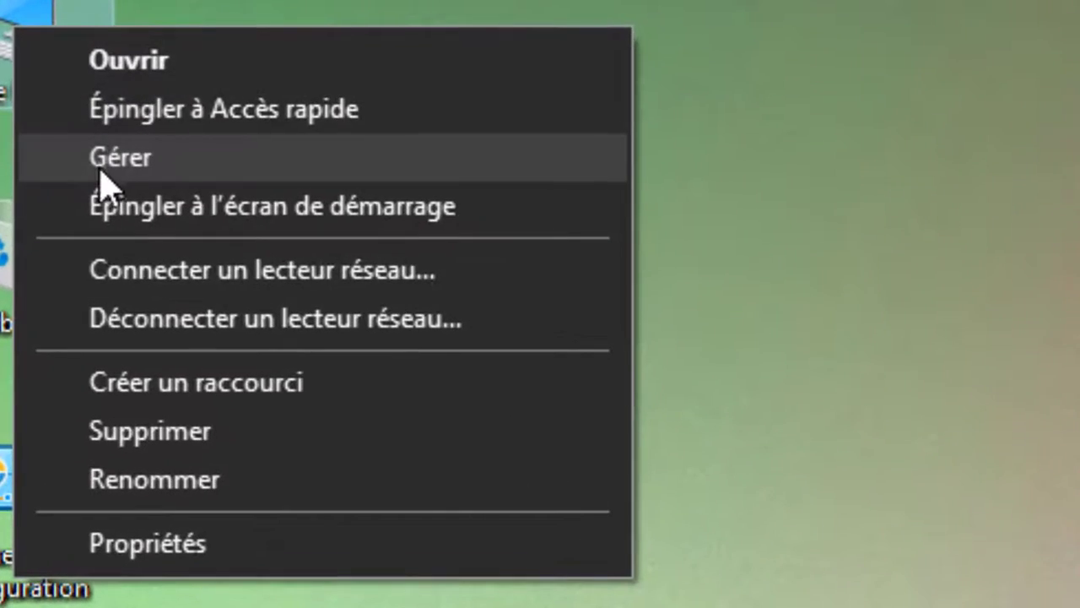
left_click(118, 158)
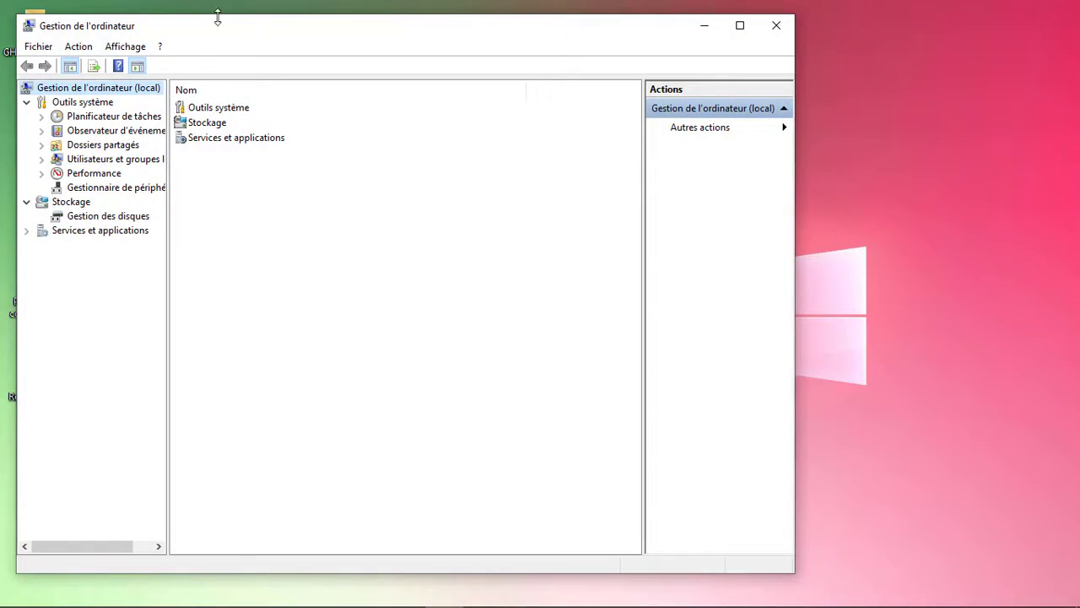
left_click_drag(224, 28, 408, 12)
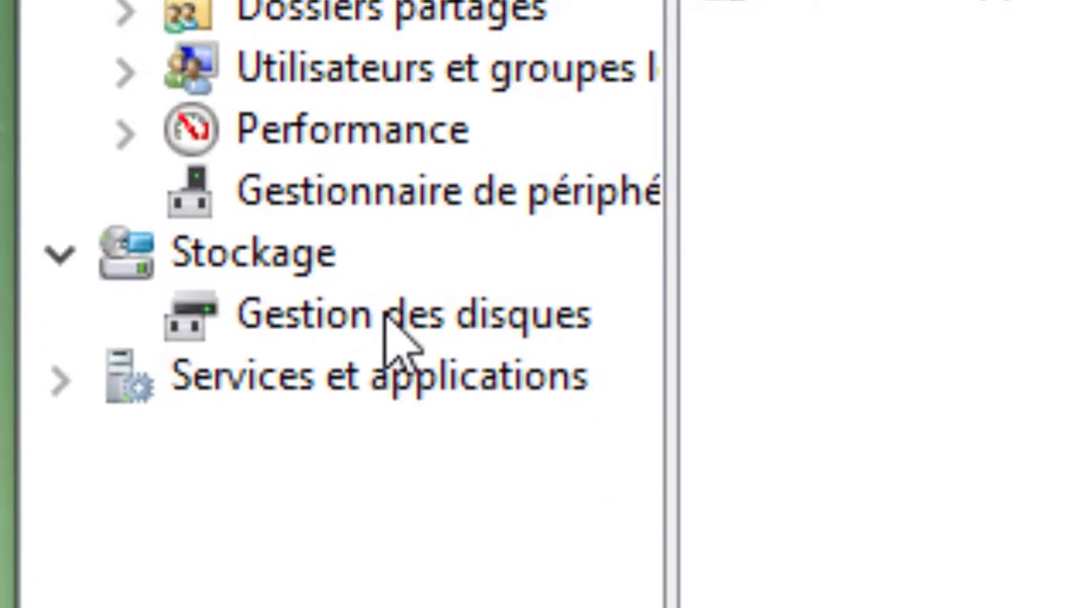
left_click(286, 212)
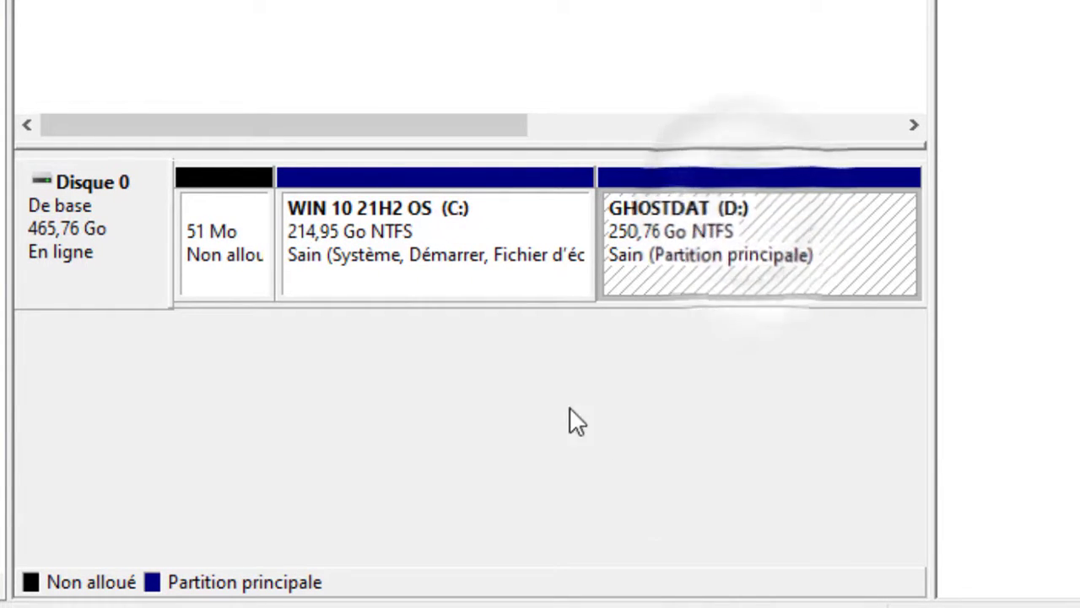
Shrink the GHOSTDAT (D:) volume by 1024 MB
right_click(739, 224)
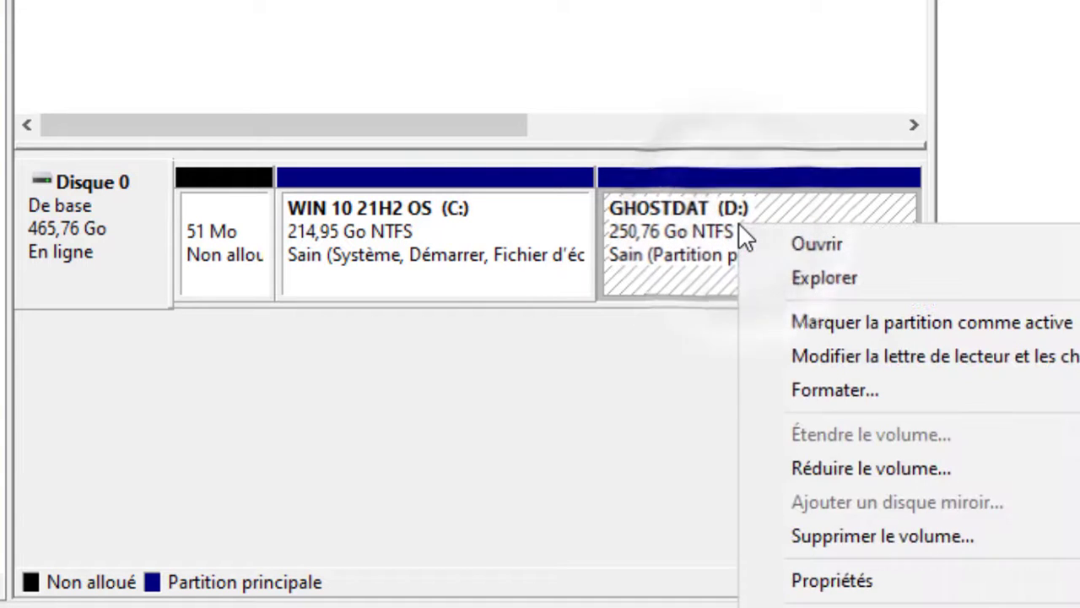
left_click(797, 467)
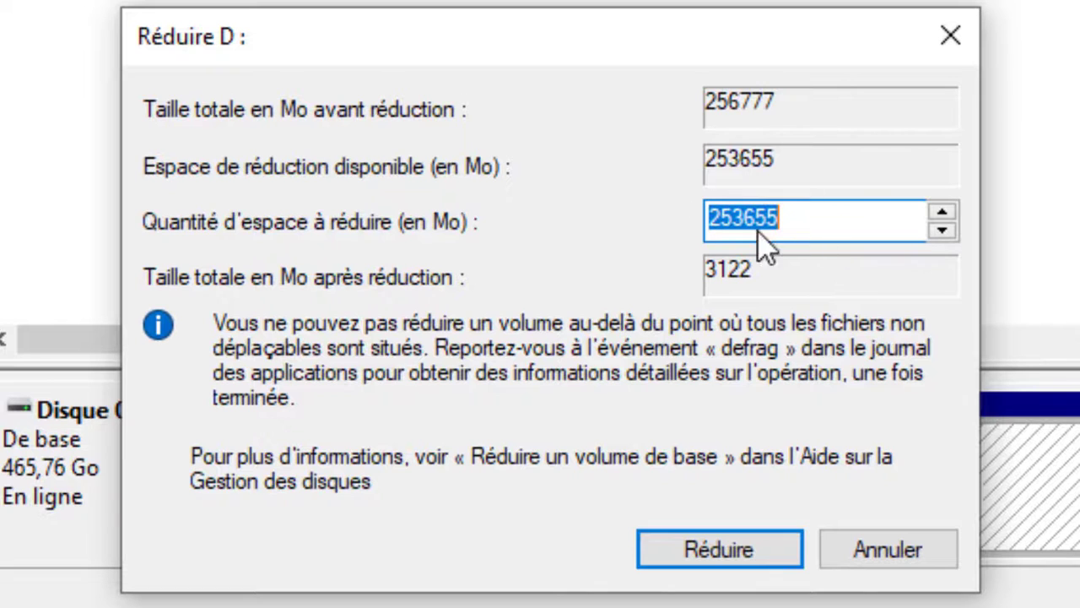
left_click(842, 231)
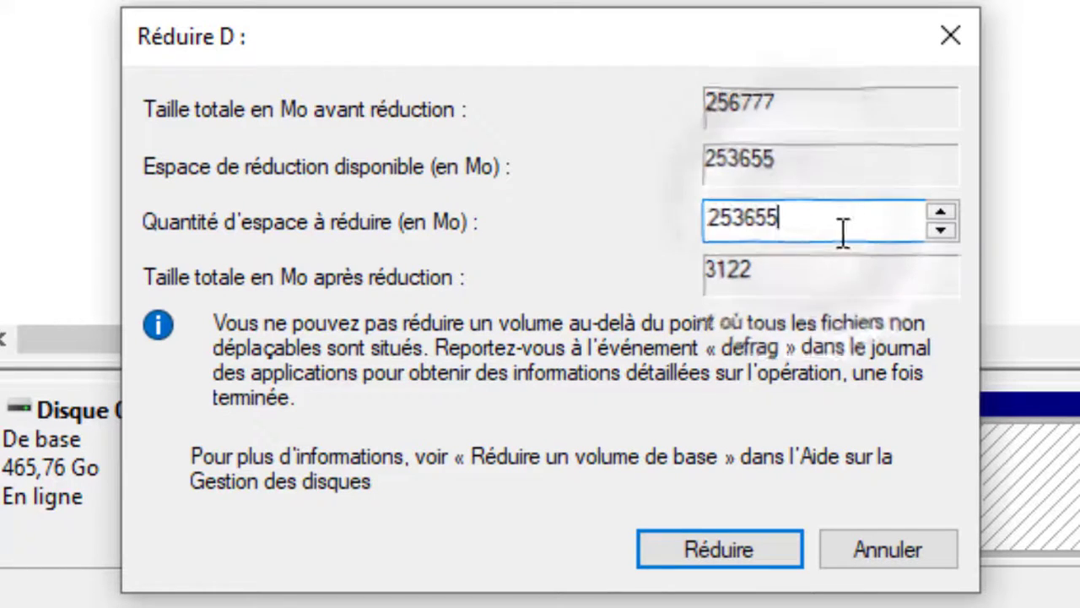
left_click_drag(842, 231, 705, 229)
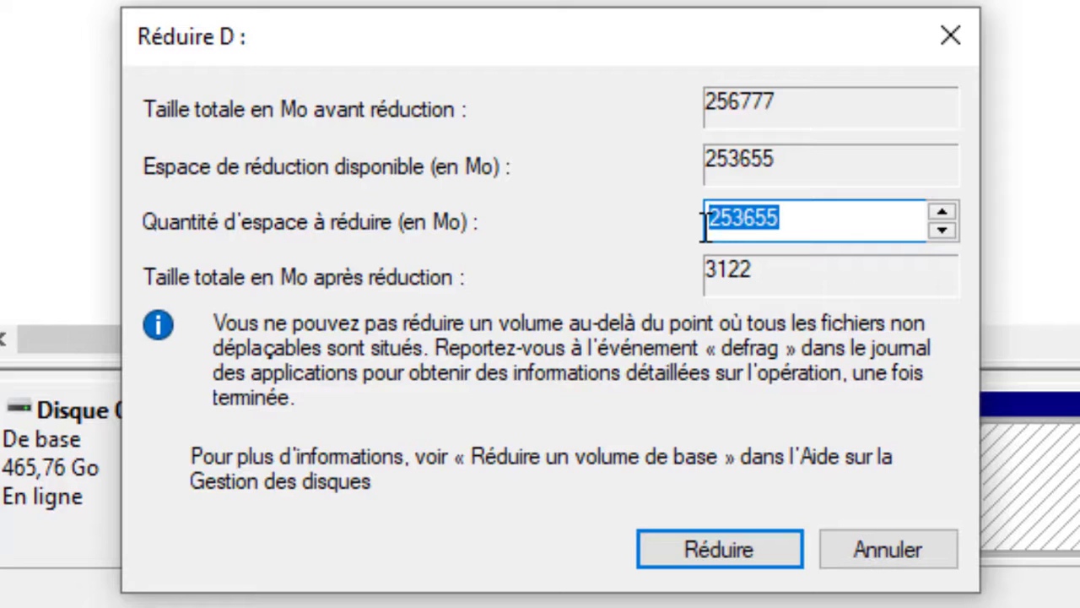
type("1024")
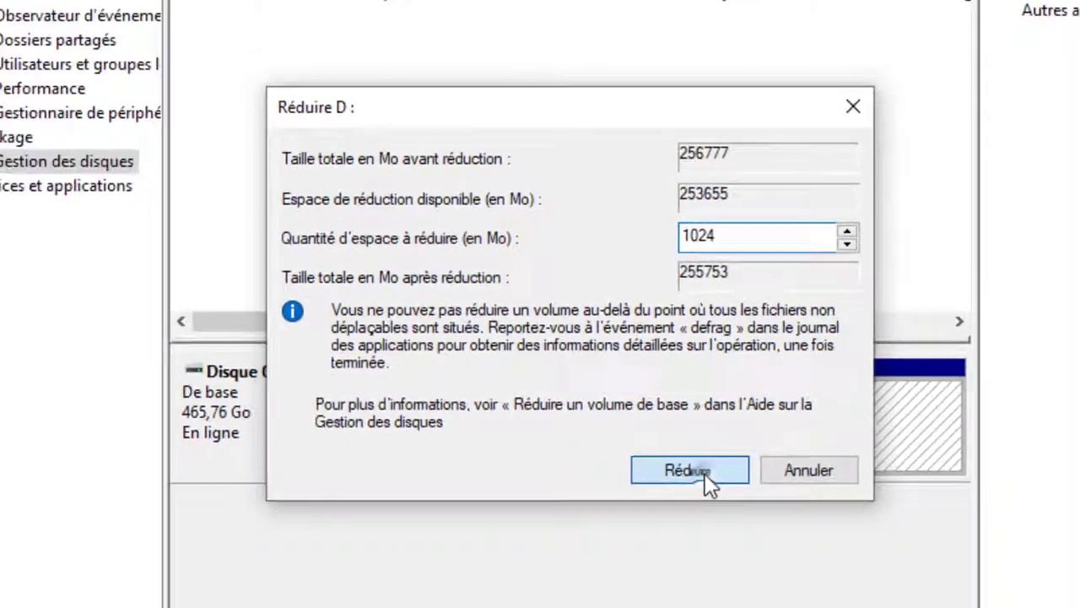
left_click(704, 472)
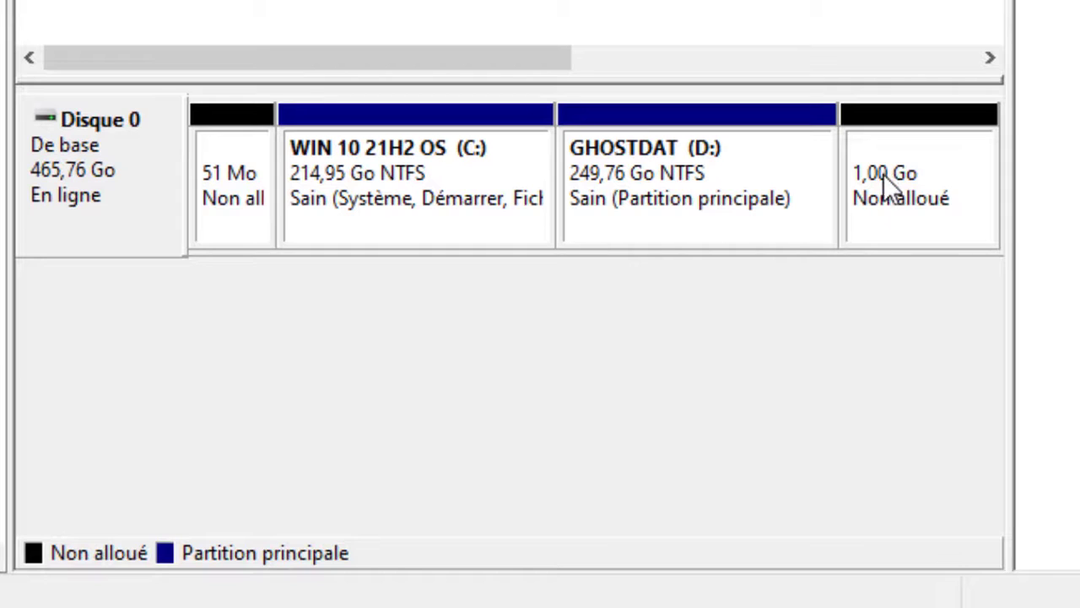
Start a new simple volume in the 1.00 GB unallocated space after GHOSTDAT (D:), with a size of 1024 MB
left_click(883, 174)
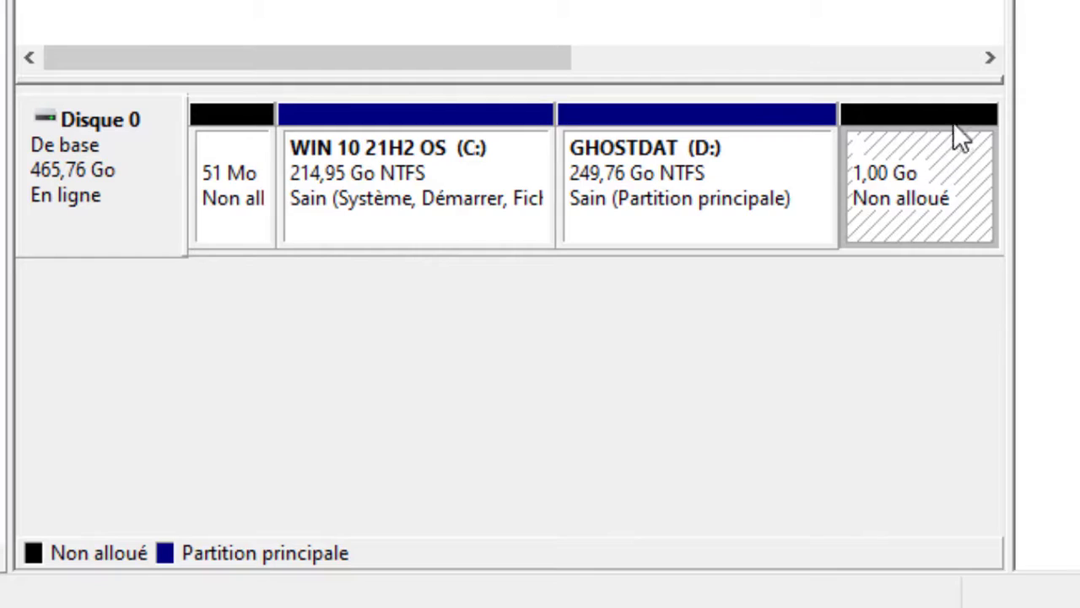
right_click(893, 159)
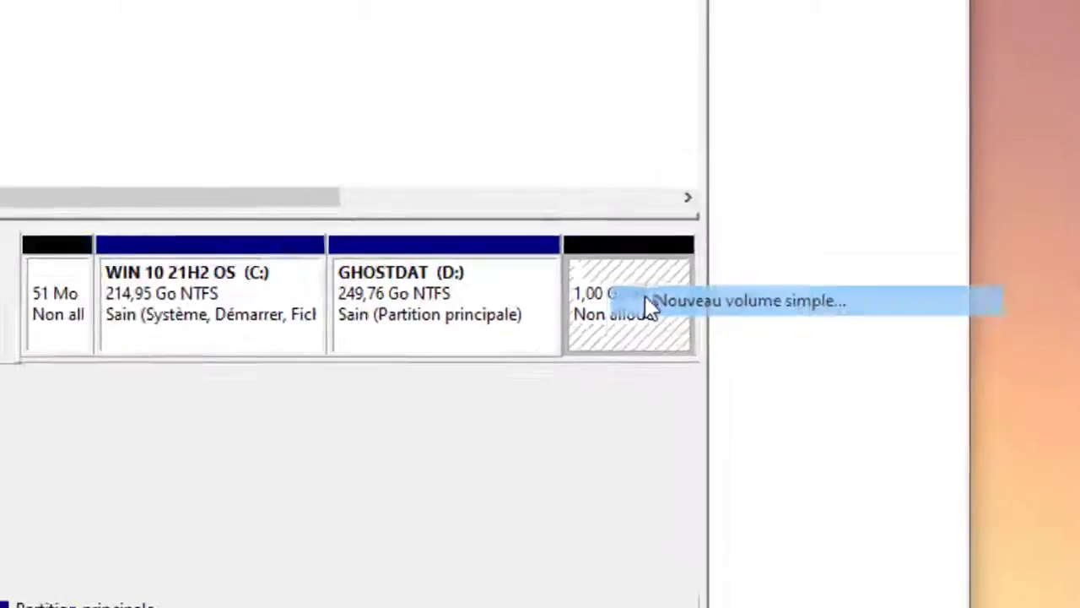
left_click(268, 142)
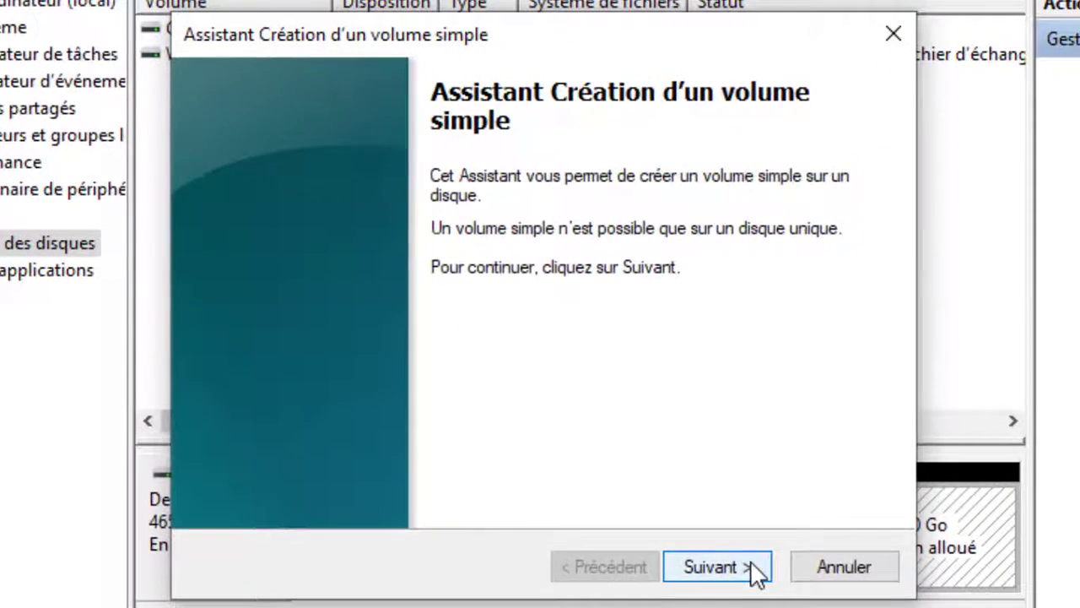
left_click(729, 509)
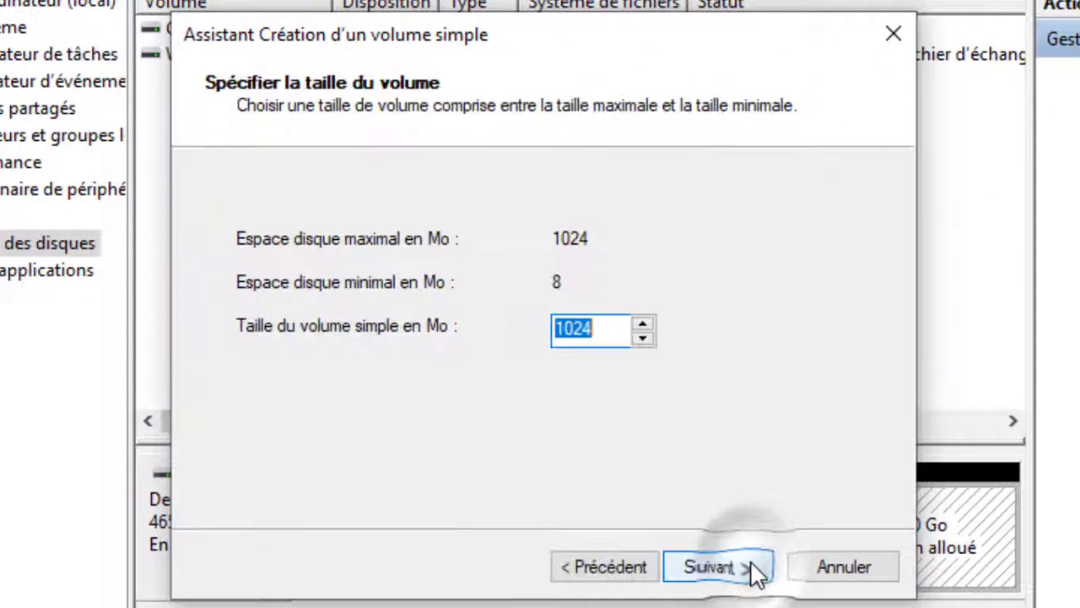
left_click(717, 570)
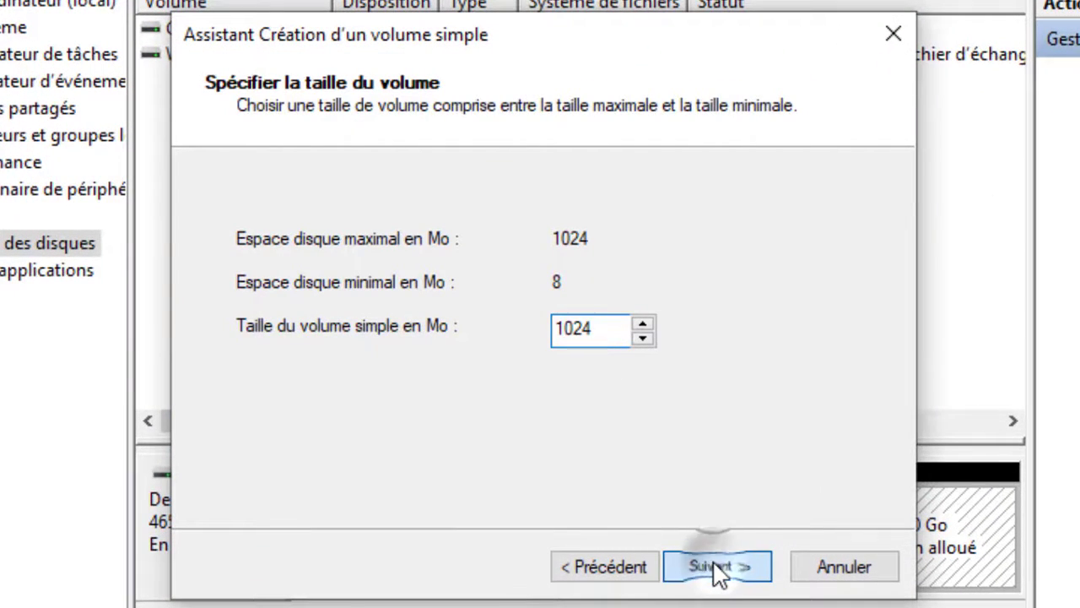
Assign drive letter E to the new simple volume
left_click(691, 241)
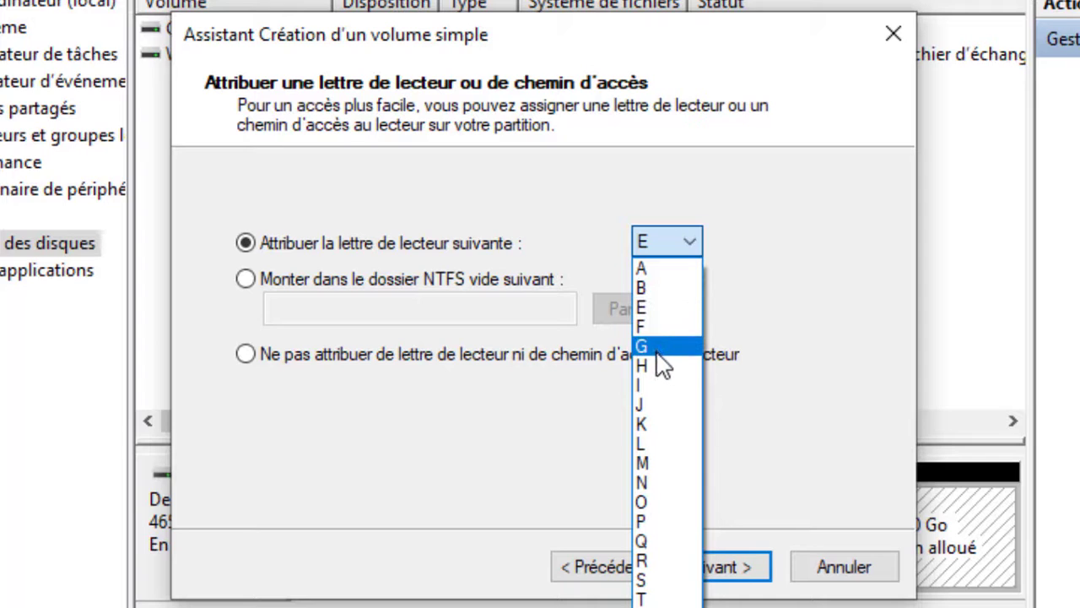
left_click(651, 309)
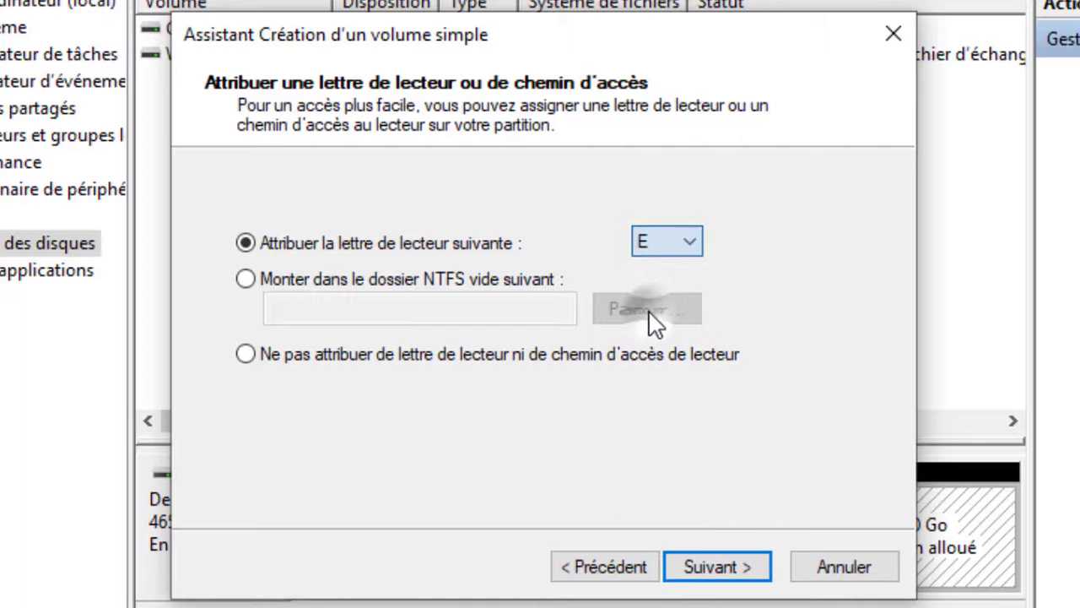
left_click(697, 569)
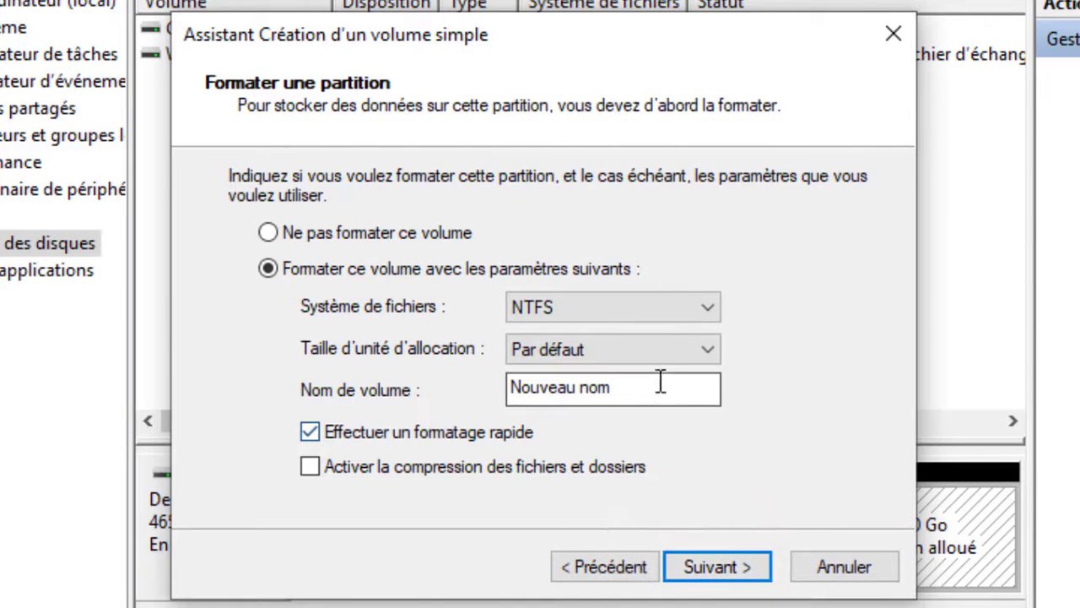
Create the volume with a quick NTFS format, default allocation size, the name Nouveau nom and no file compression
triple_click(651, 384)
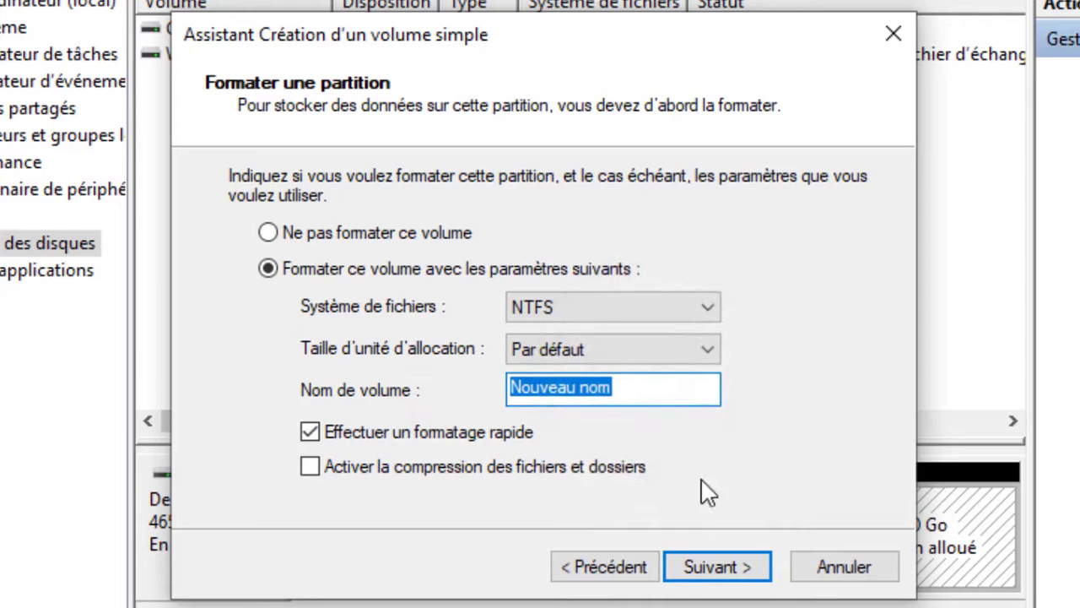
left_click(763, 478)
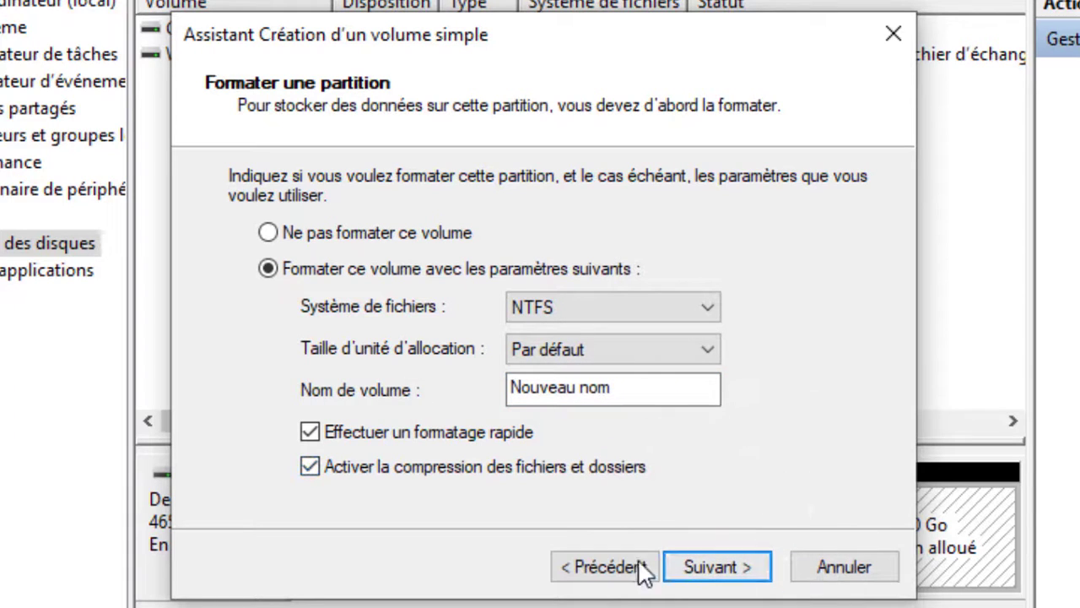
double_click(639, 476)
left_click(712, 483)
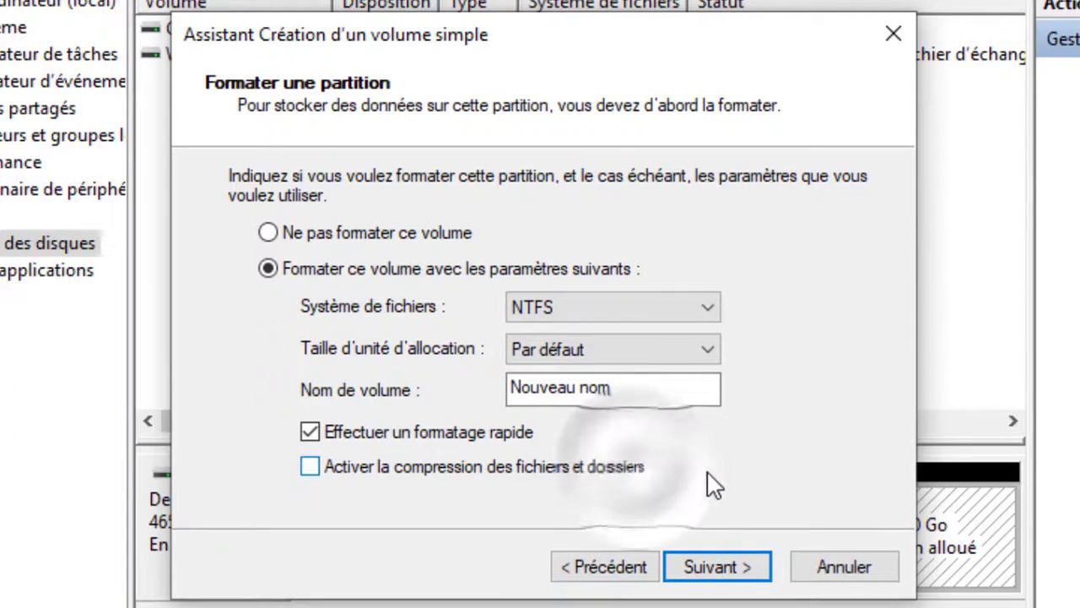
left_click(711, 484)
left_click(711, 484)
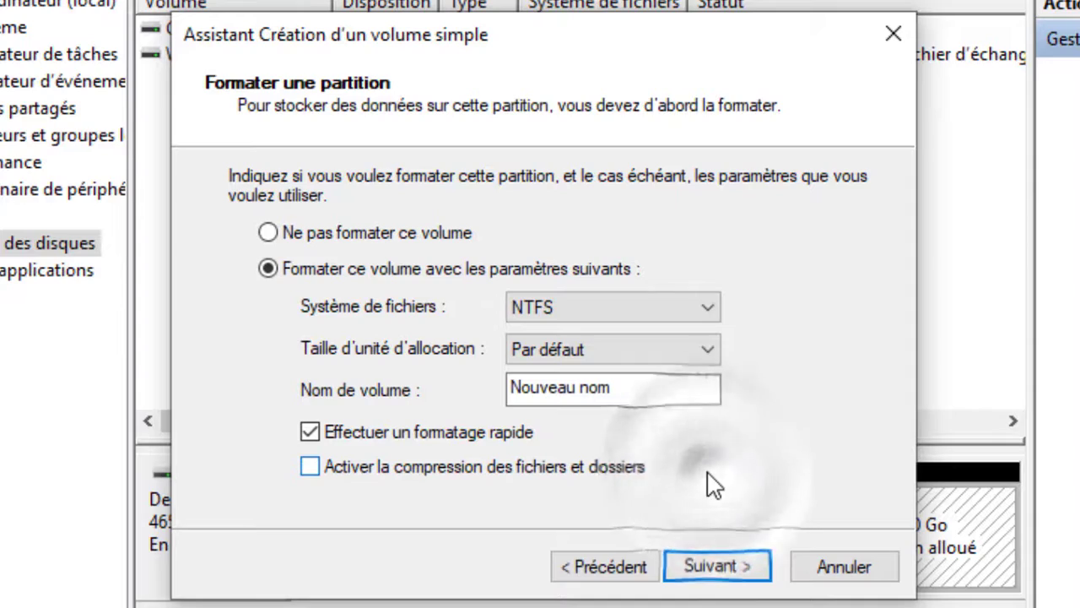
left_click(733, 570)
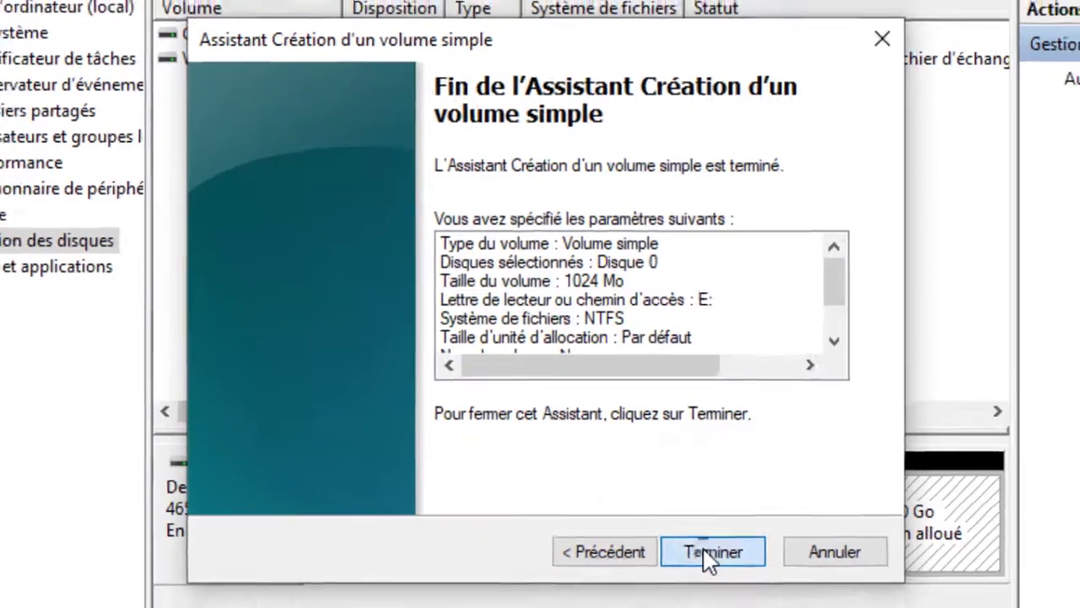
left_click(716, 567)
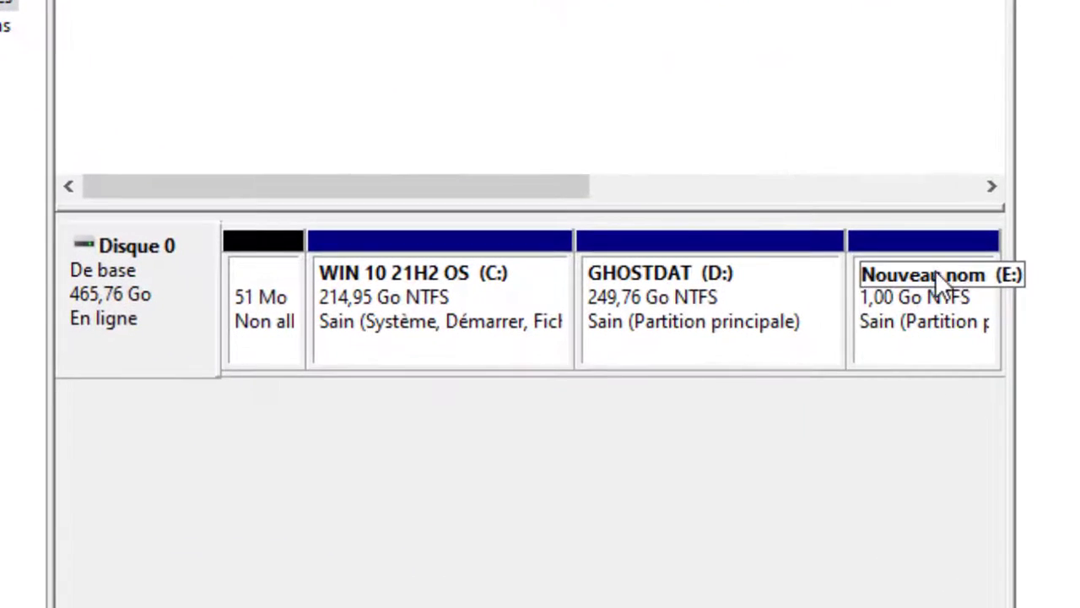
Inspect the new Nouveau nom (E:) volume in Disk Management and Ce PC, and close both windows
left_click(926, 339)
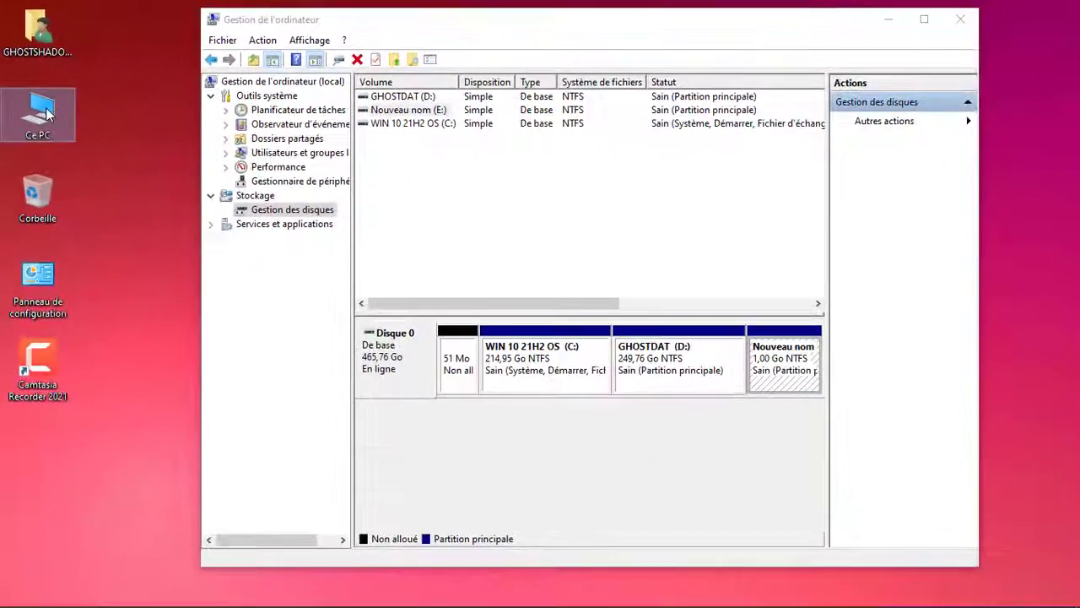
double_click(45, 126)
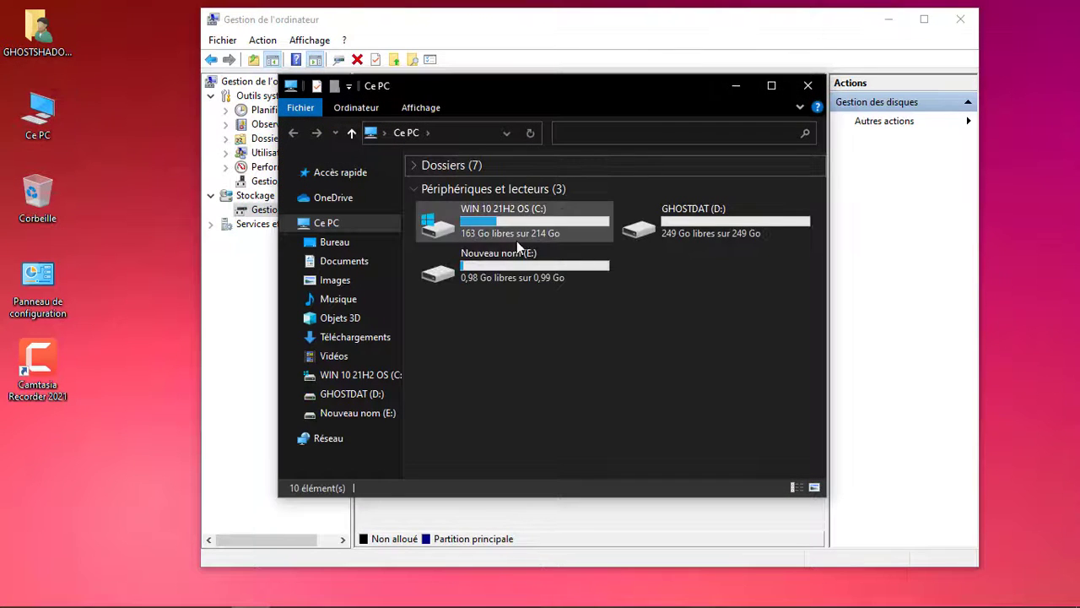
left_click(490, 260)
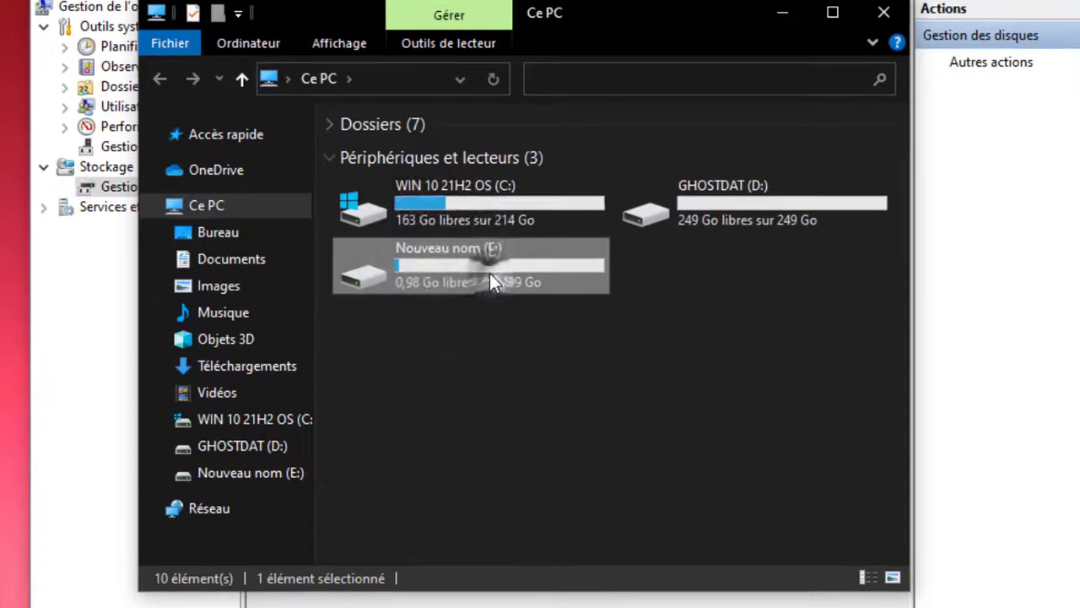
double_click(490, 273)
key("alt+Left")
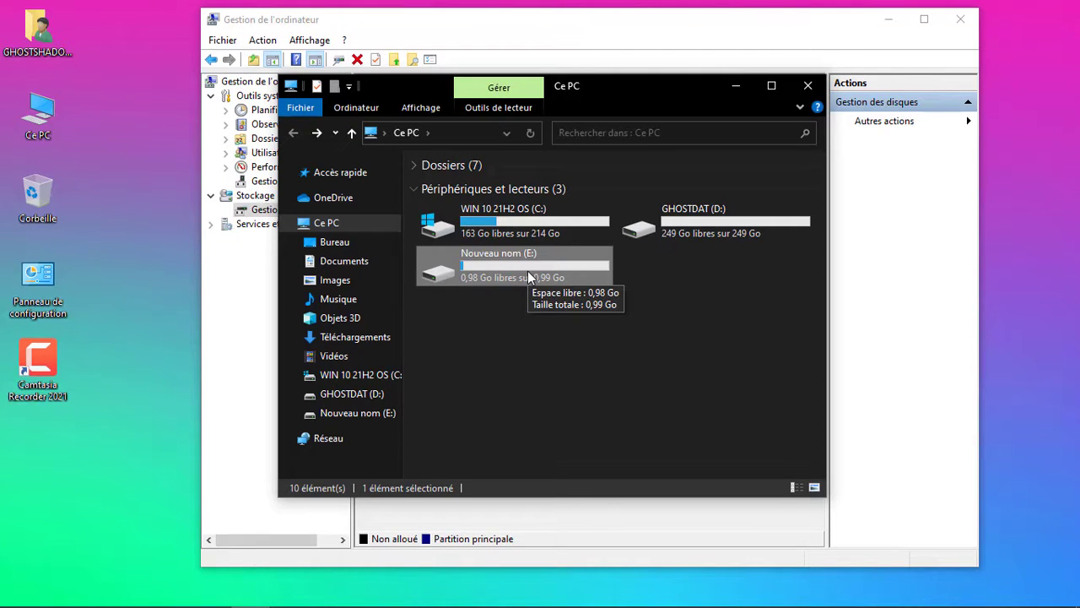
left_click(807, 87)
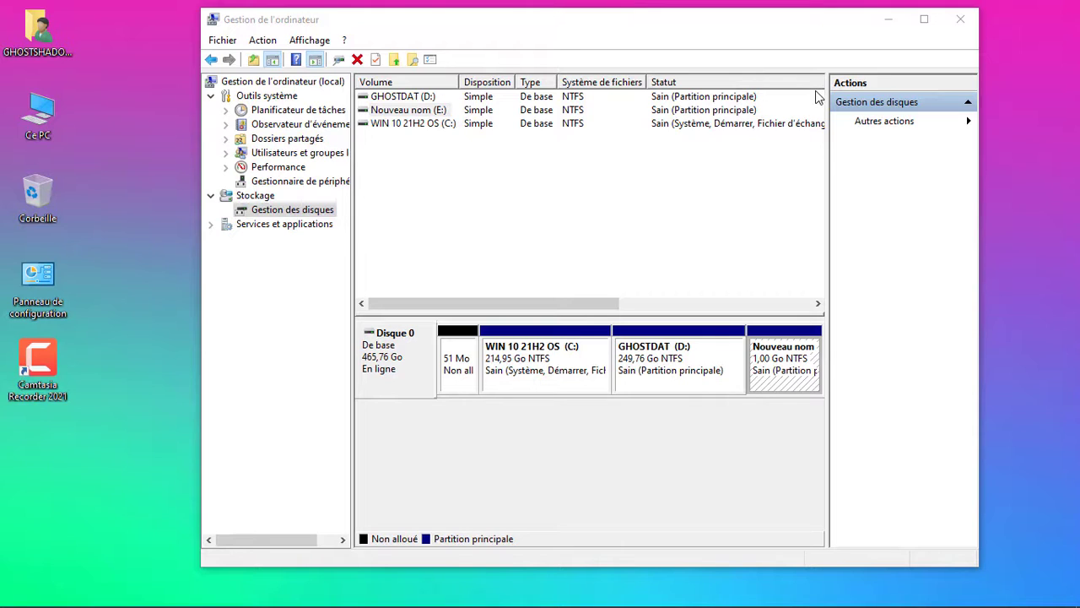
left_click(963, 20)
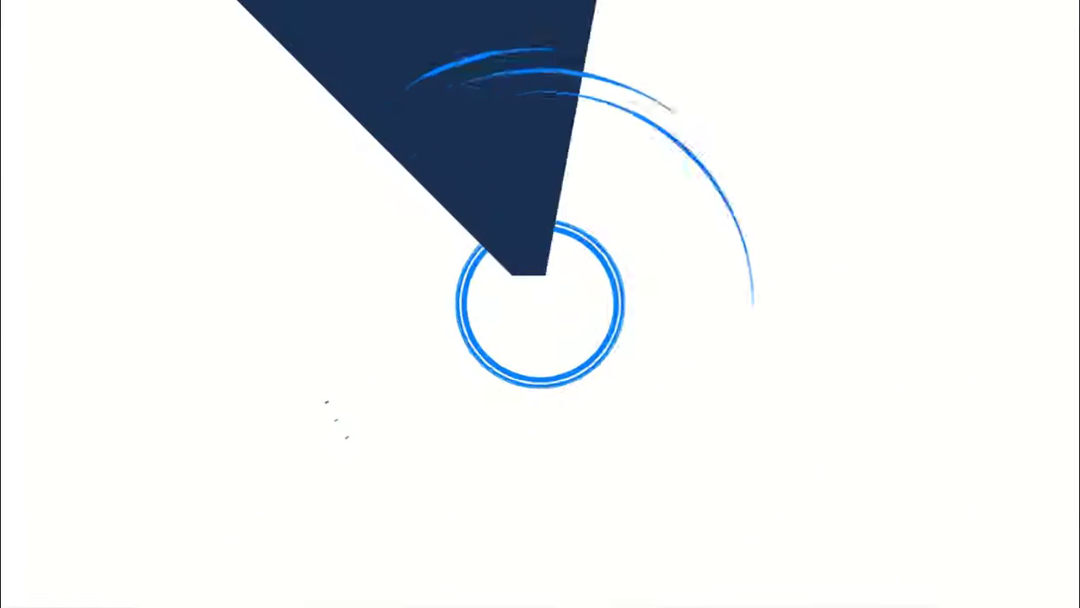